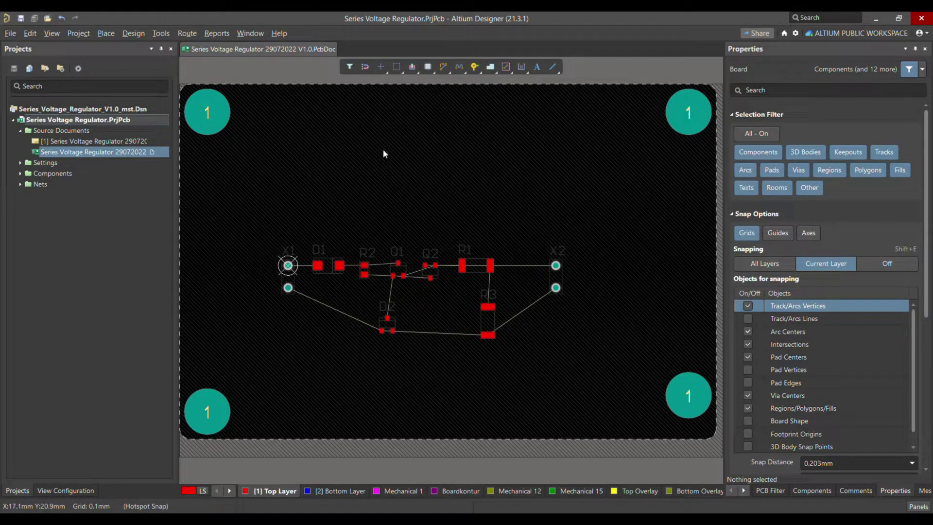
View the regulator schematic sheet, then switch back to the PCB board layout.
click(377, 47)
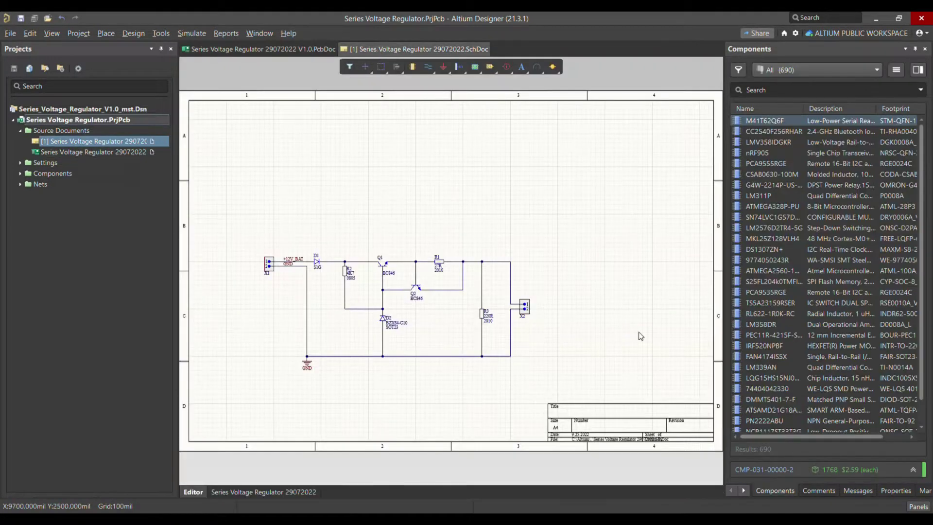
click(262, 49)
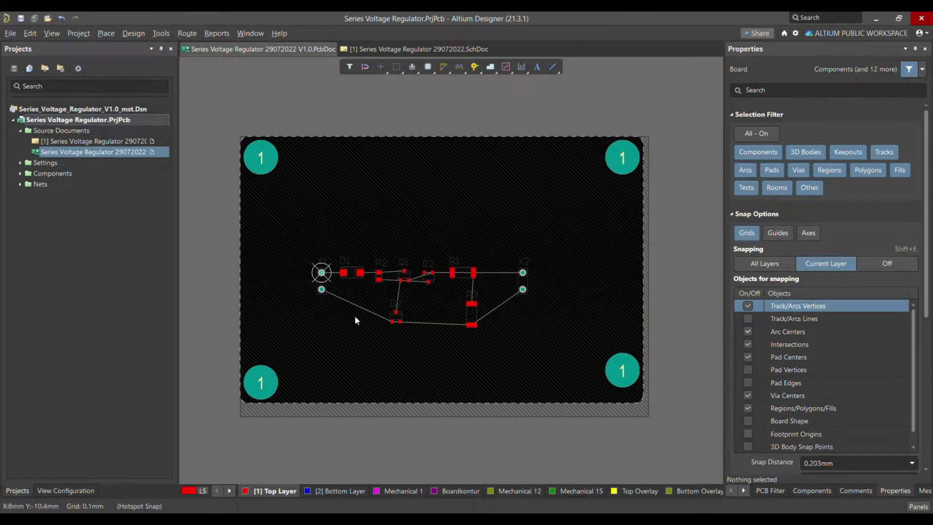
scroll(355, 315, up, 2)
scroll(341, 300, up, 2)
scroll(358, 191, up, 2)
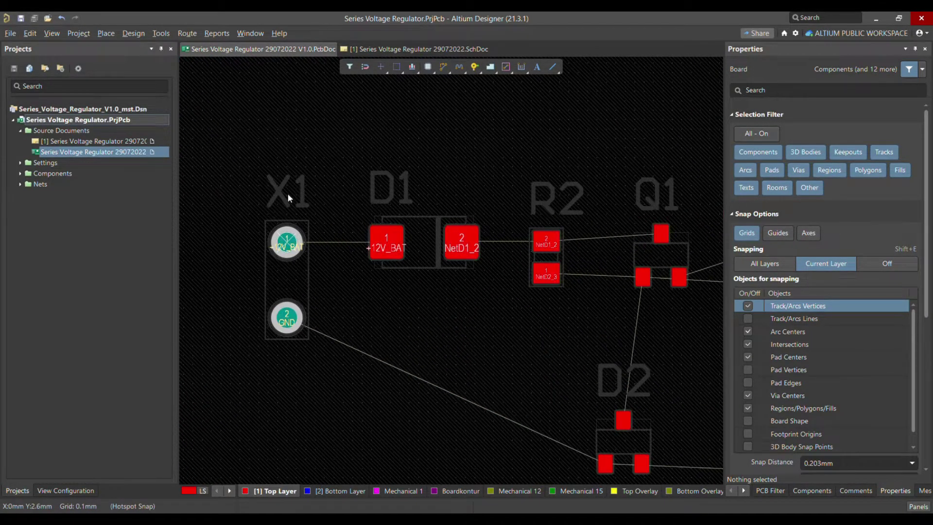
key(ctrl+w)
scroll(288, 244, up, 2)
scroll(288, 244, up, 2)
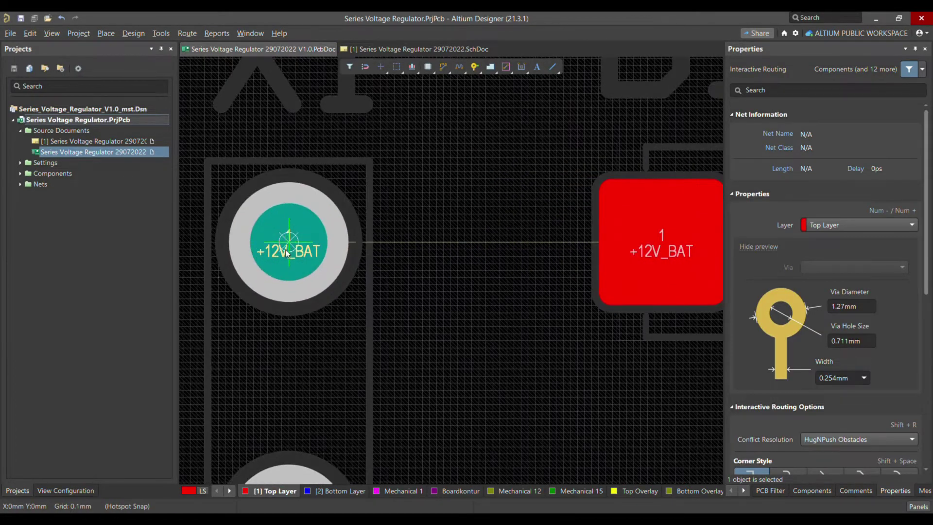
scroll(287, 251, up, 2)
scroll(286, 251, down, 2)
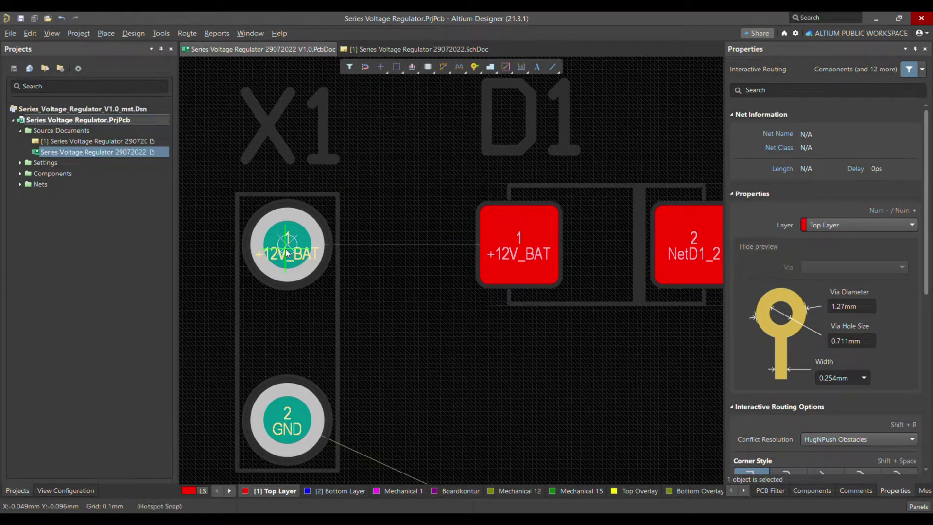
click(287, 251)
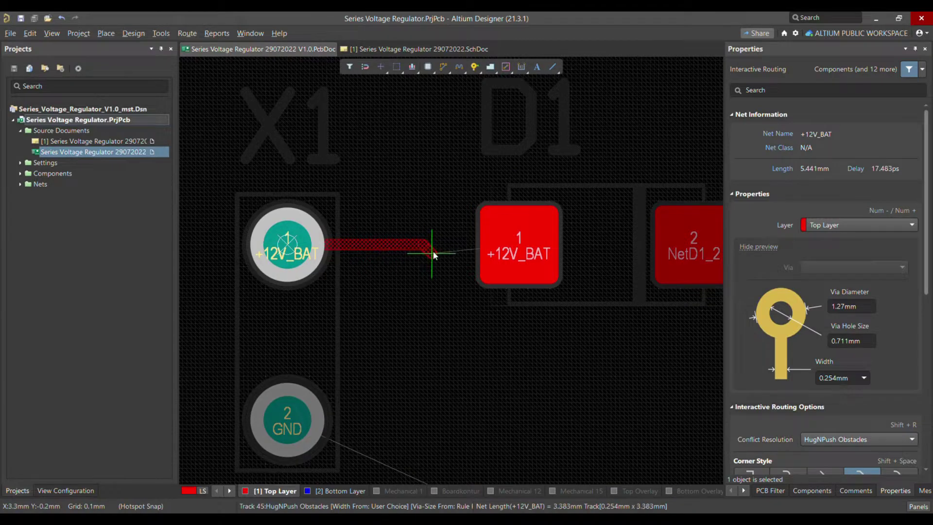
scroll(434, 256, down, 1)
scroll(434, 255, down, 1)
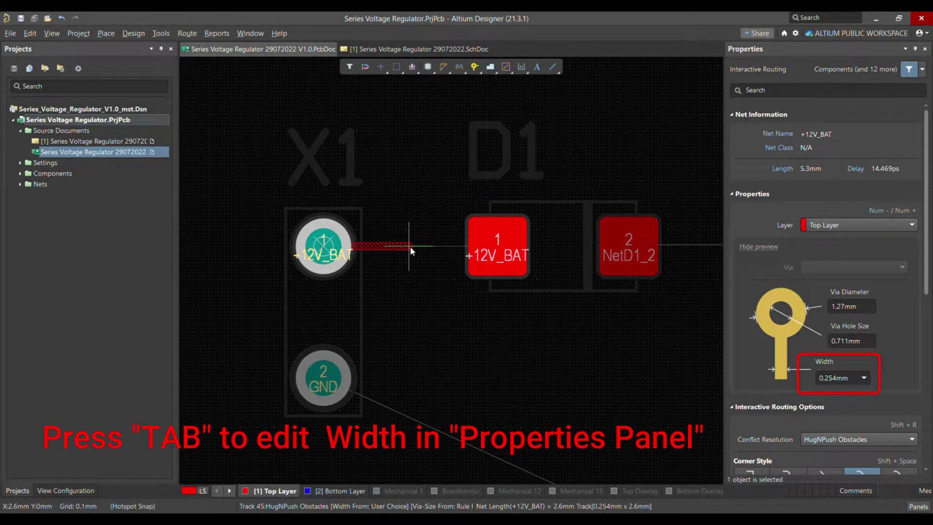
key(Tab)
text(0)
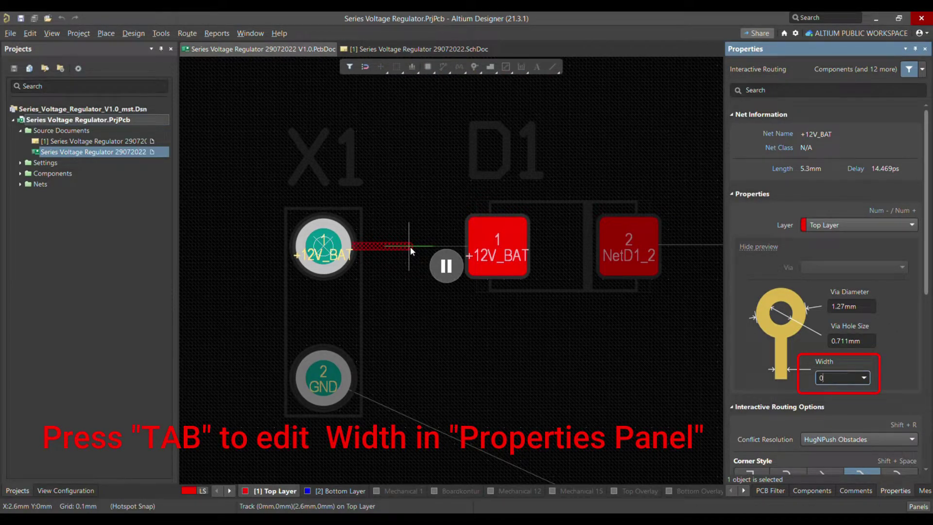
text(.5)
key(Return)
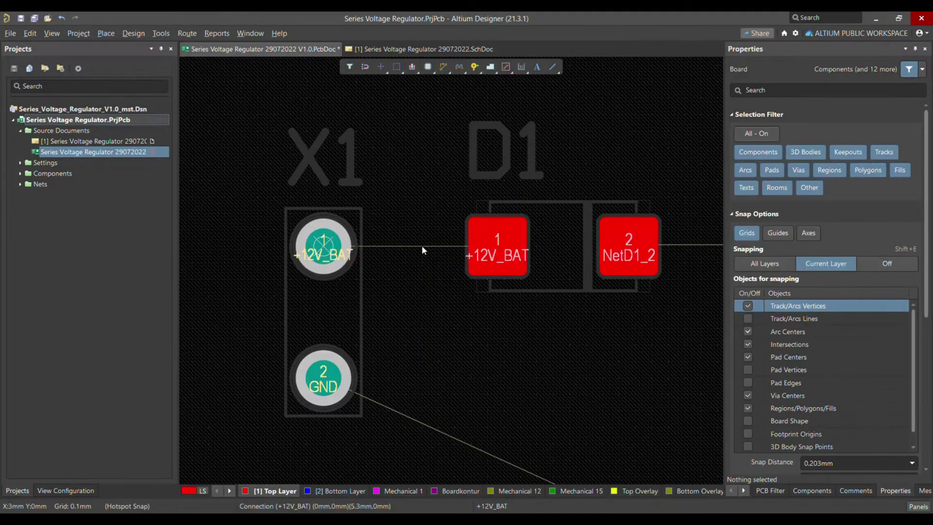
scroll(421, 246, down, 1)
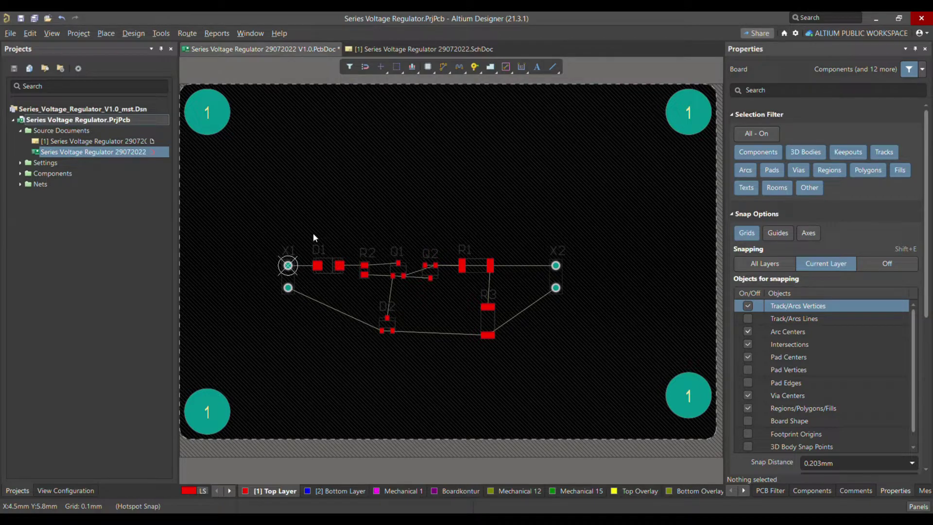
Open the Design menu to reach the Rules and Constraints Editor.
click(132, 33)
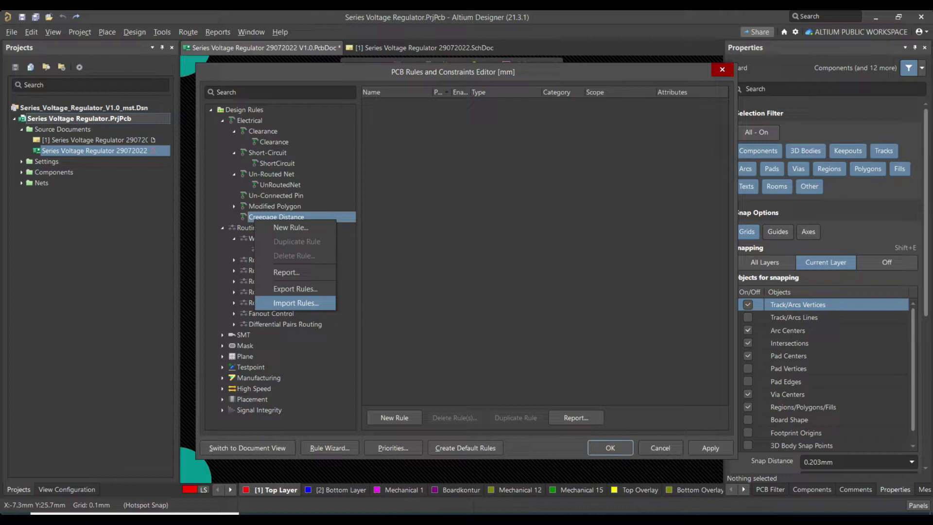
Import rules from Altium_0319.RUL, answer the clear-existing-rules prompt, and save the project.
click(293, 302)
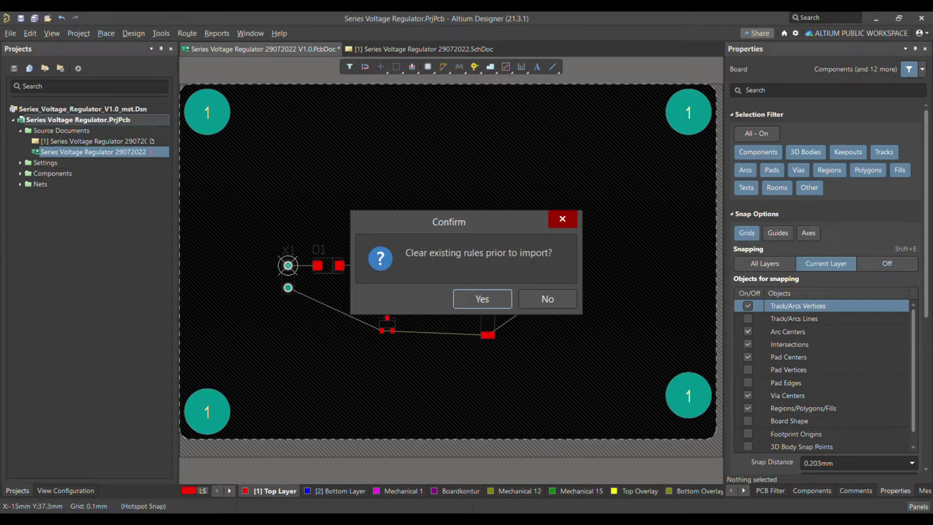
click(481, 298)
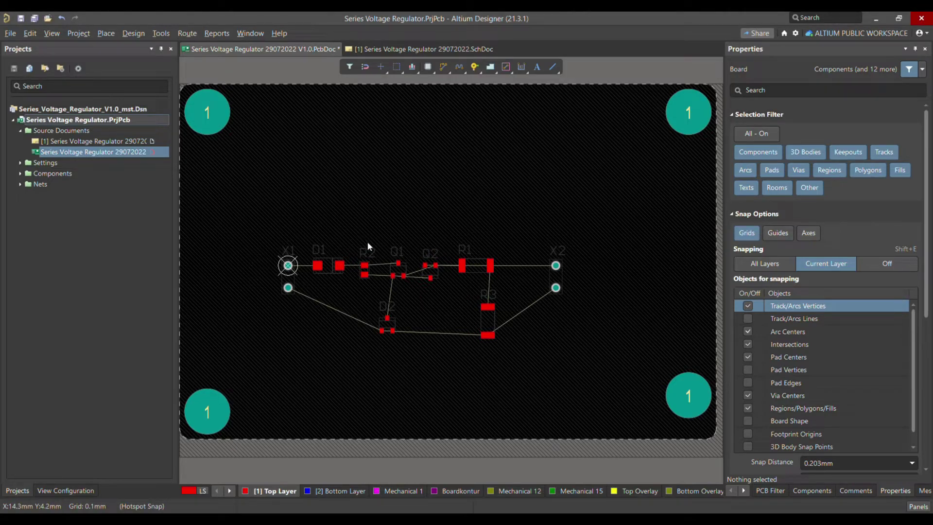
key(ctrl+s)
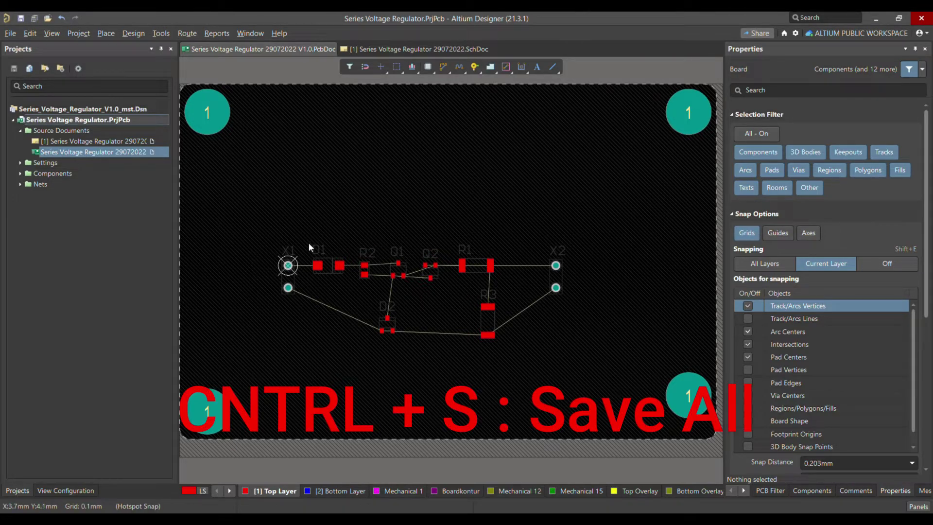
Route a 0.5 mm +12V_BAT track from X1 pad 1 to D1 pad 1.
key(ctrl+w)
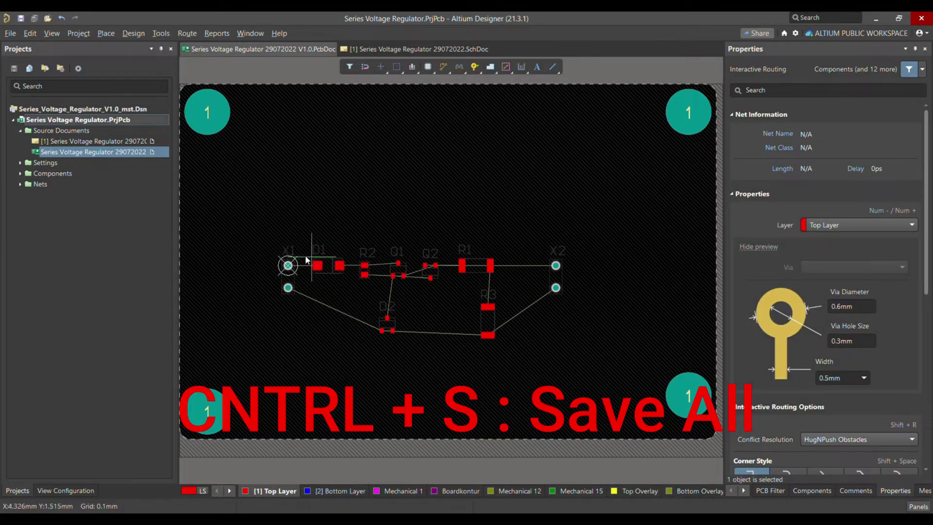
ctrl+scroll(301, 257, up, 3)
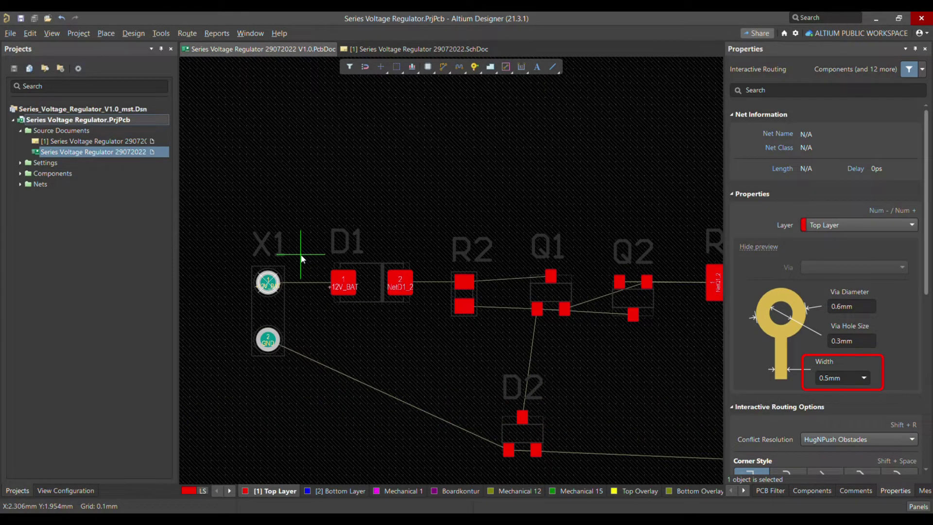
ctrl+scroll(268, 280, up, 3)
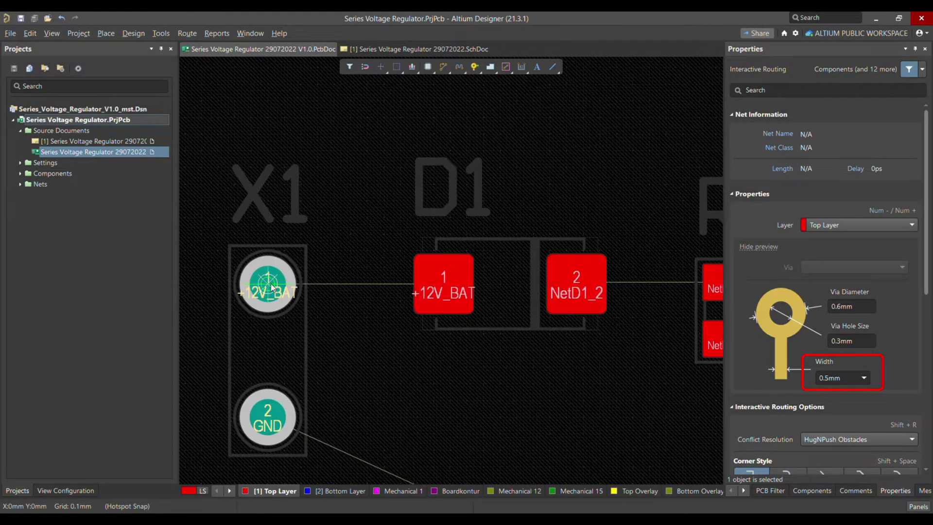
click(268, 280)
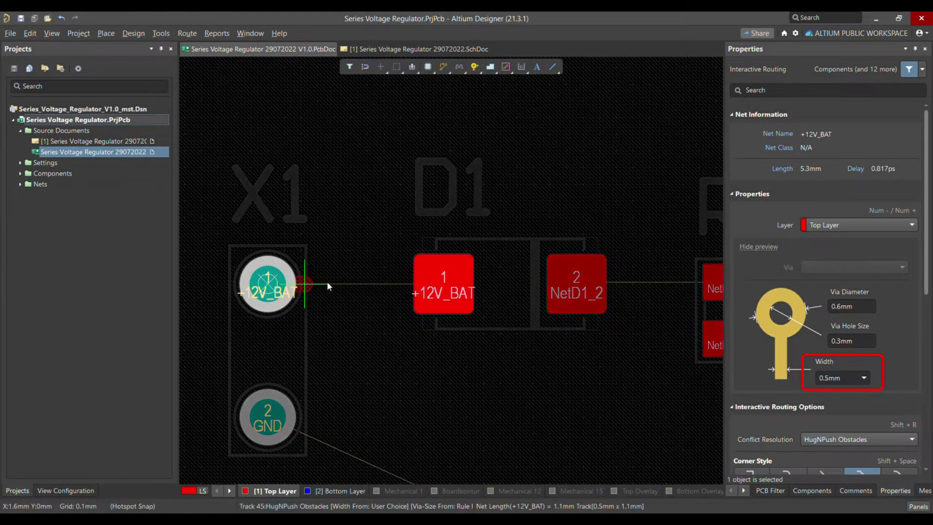
click(443, 286)
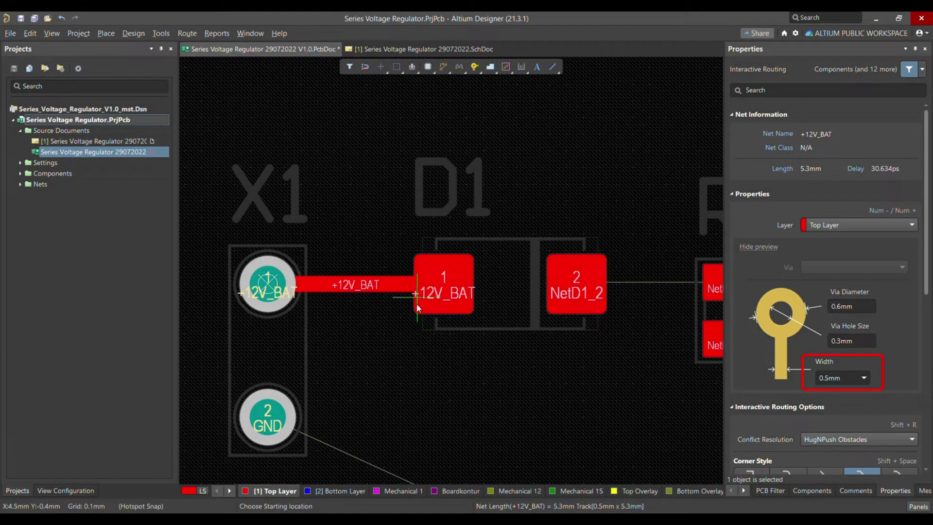
scroll(347, 334, down, 2)
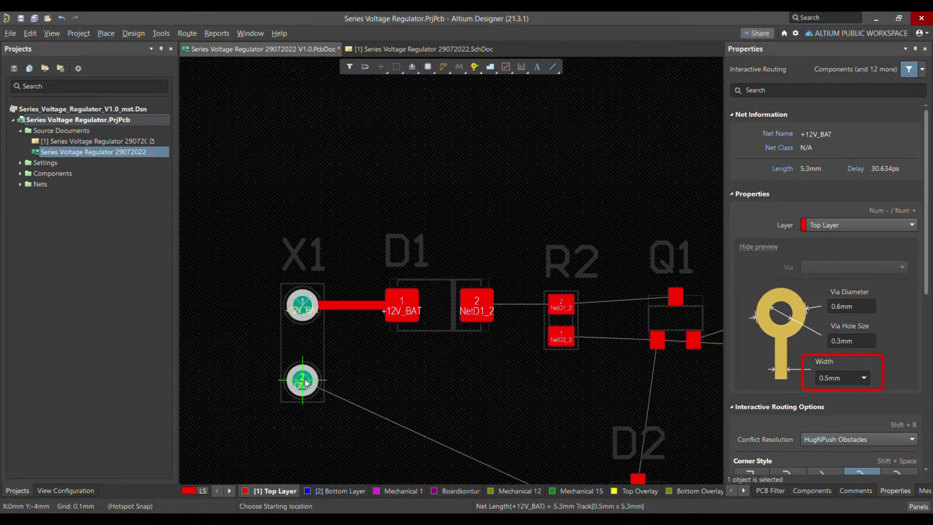
Route a 1 mm wide GND track from X1 pad 2 to D2.
click(304, 381)
key(Tab)
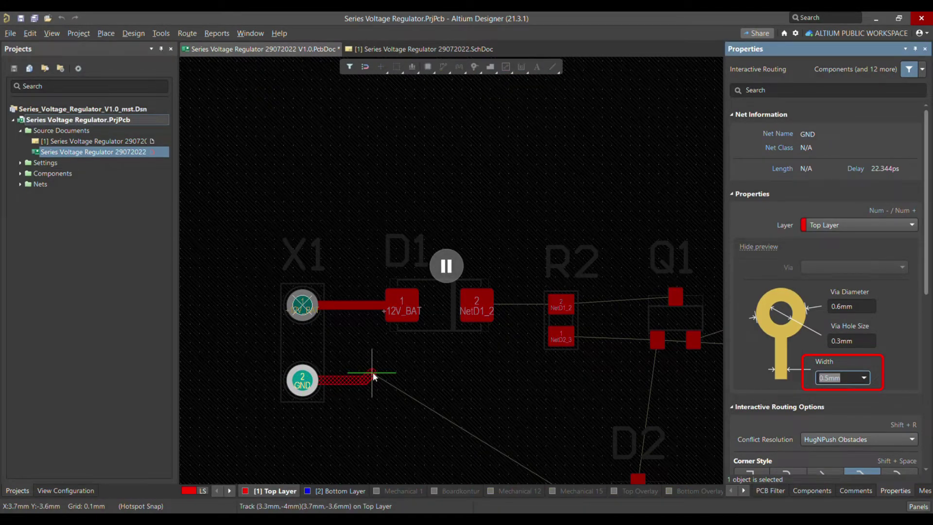
text(1)
key(Return)
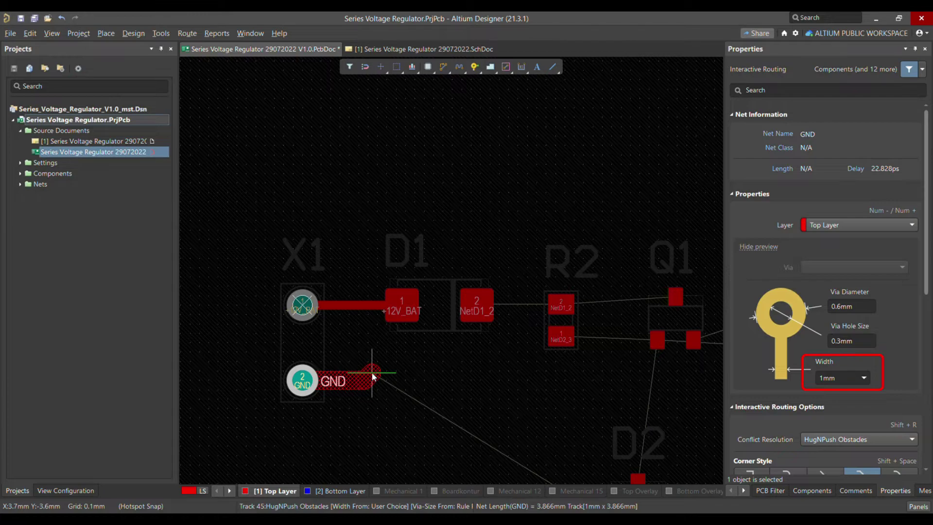
scroll(373, 376, down, 1)
scroll(394, 379, down, 1)
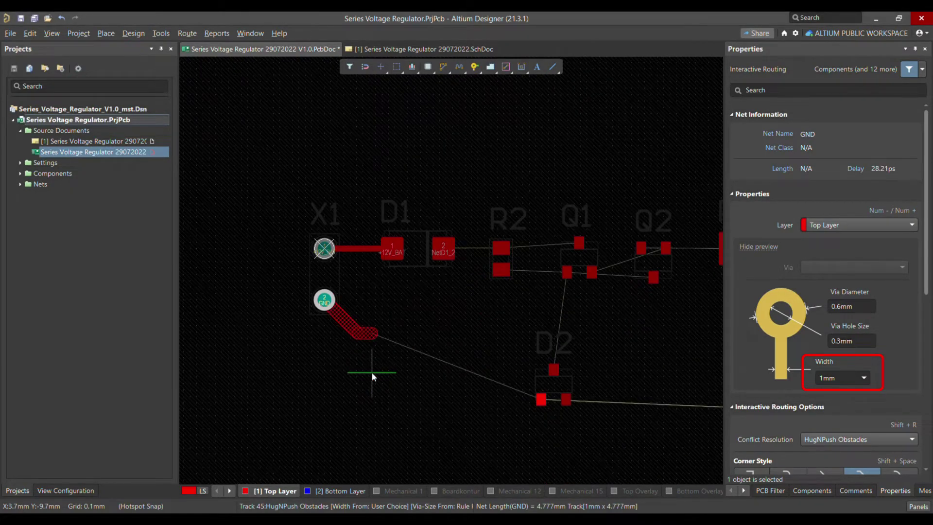
click(541, 398)
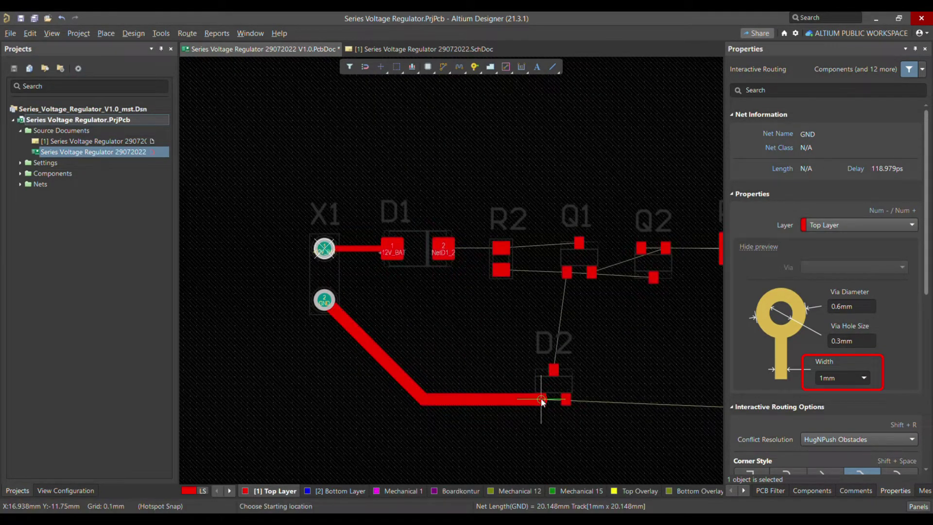
Exit routing, fit the whole board in view, and save the board.
key(Escape)
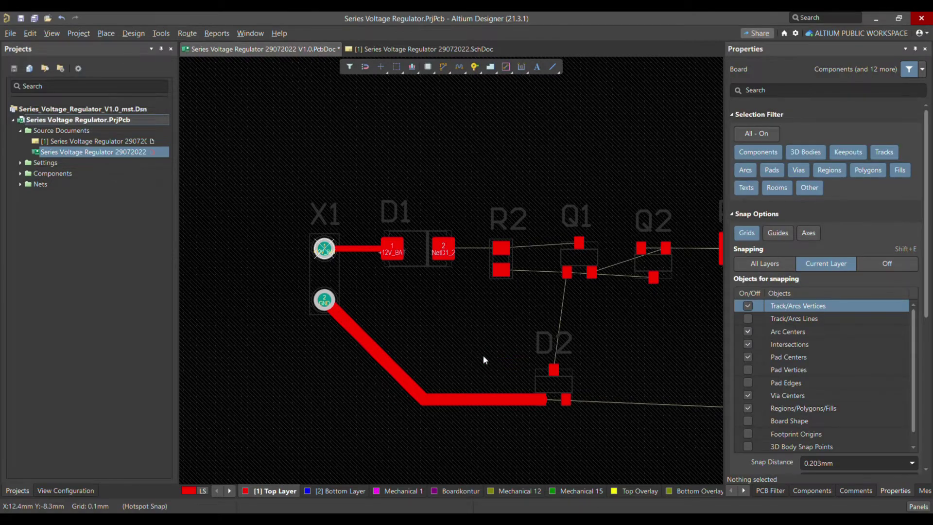
key(v)
key(f)
key(ctrl+s)
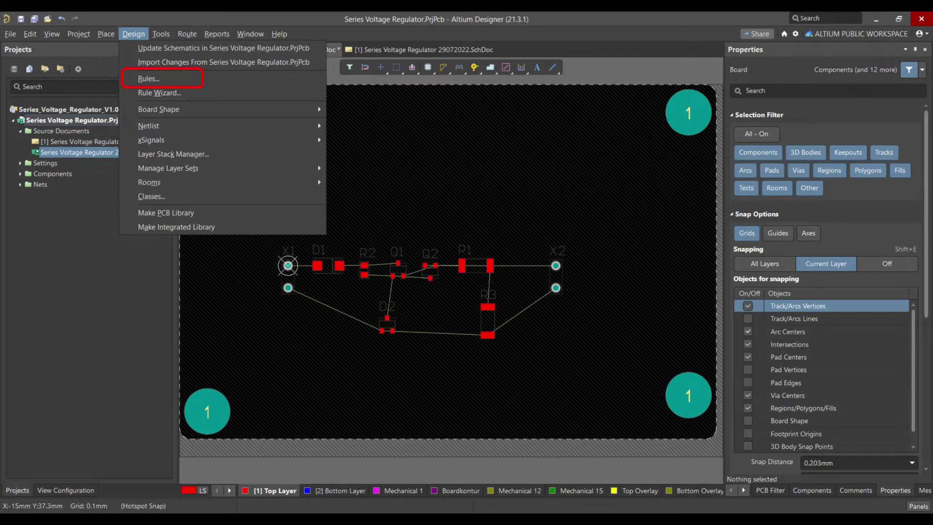
Open the design rules editor to view the Width rule's 0.125/0.15/10 mm limits.
click(147, 78)
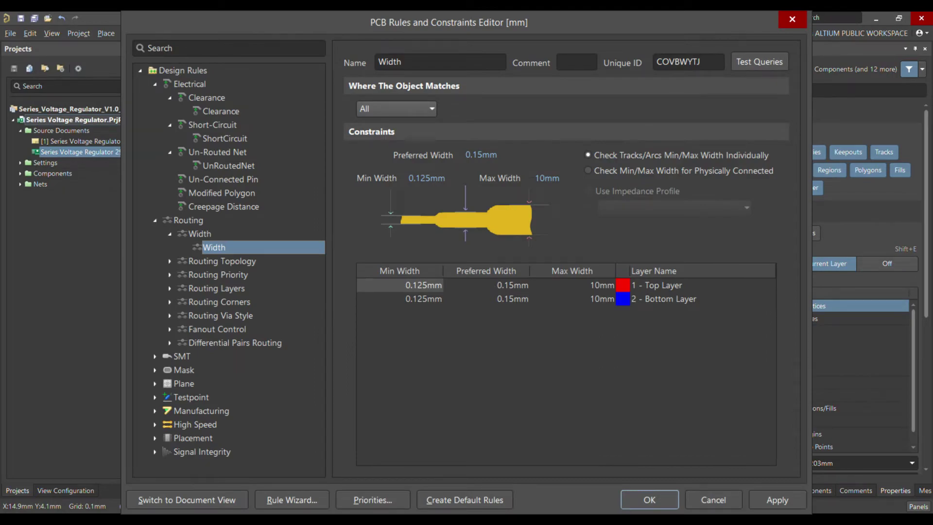